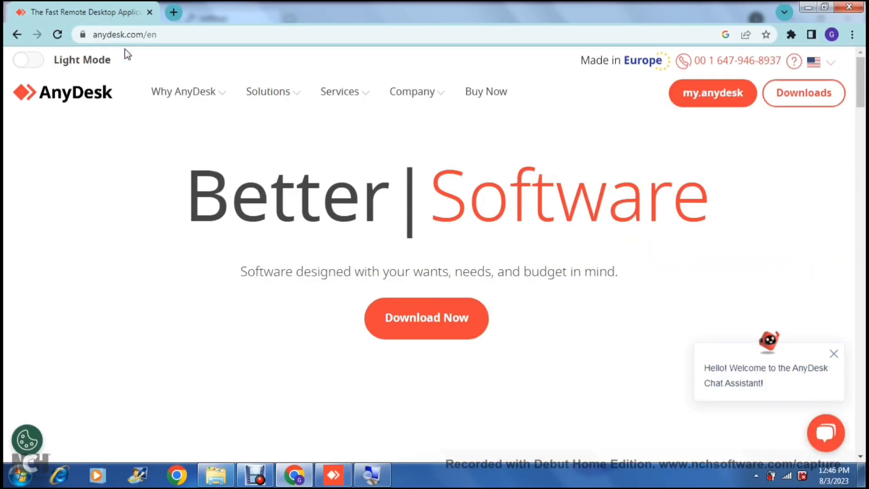
Look through the Why AnyDesk, Solutions, Services and Company sections and the download option on the AnyDesk website.
left_click(97, 254)
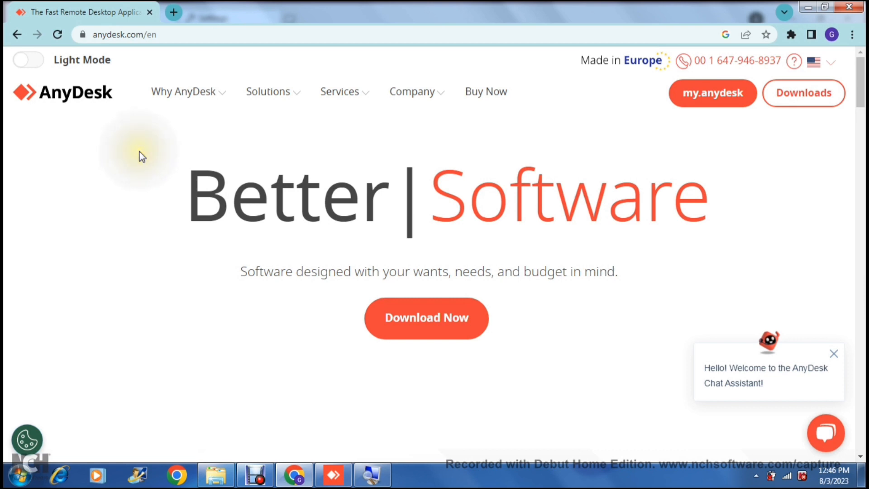
left_click(186, 93)
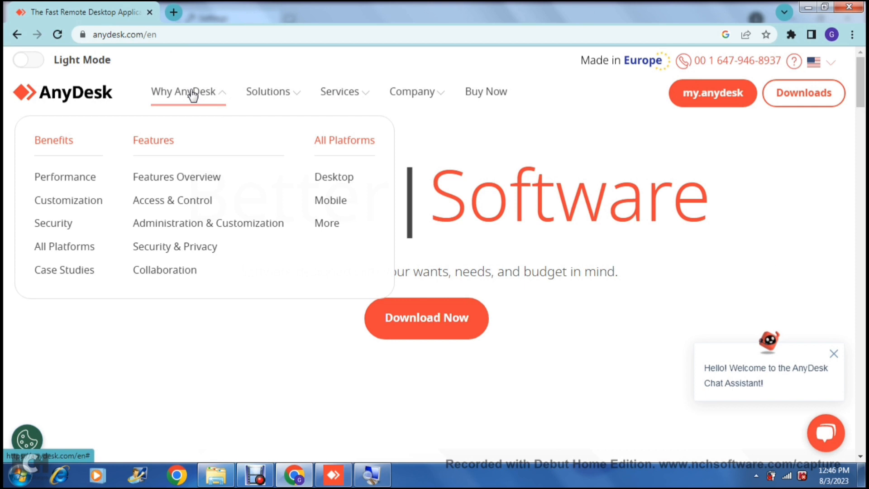
left_click(265, 93)
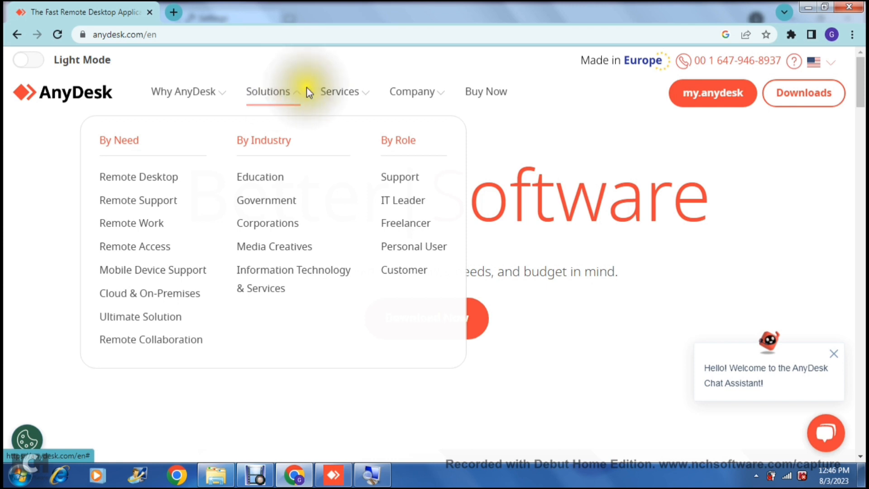
left_click(335, 92)
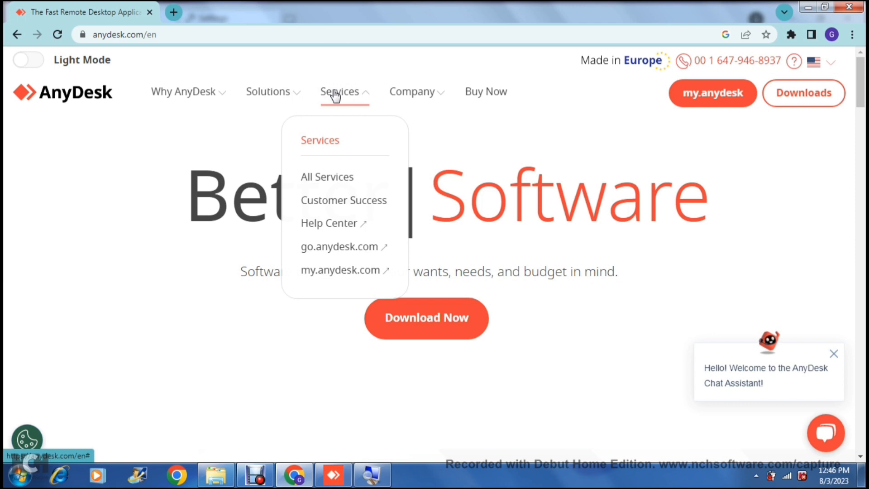
mouse_move(408, 94)
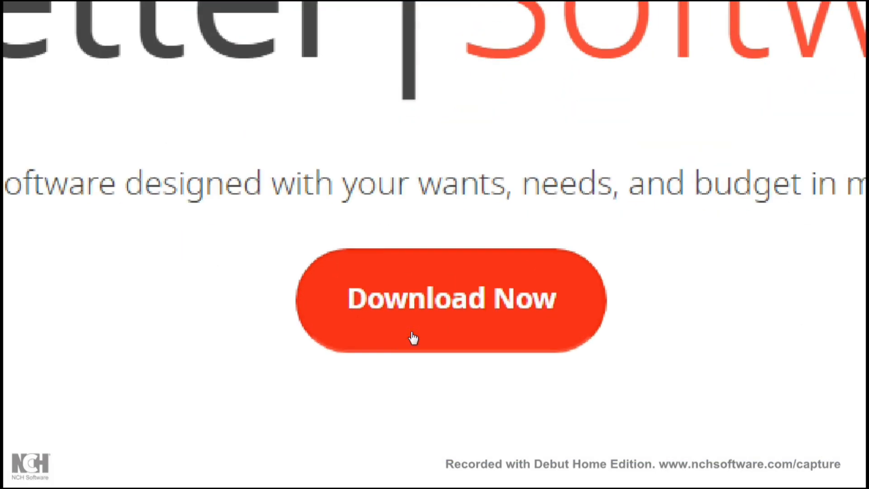
left_click(416, 313)
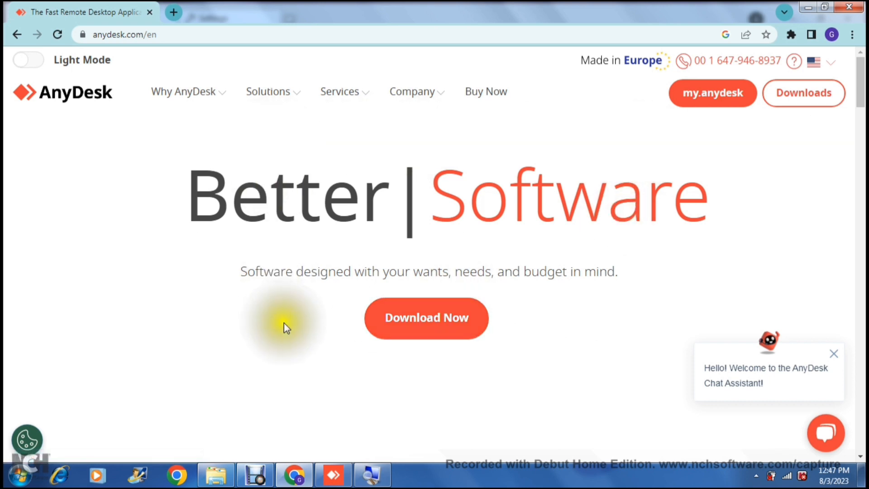
Switch to the AnyDesk desktop app and show the New Session page with this device's address.
left_click(333, 476)
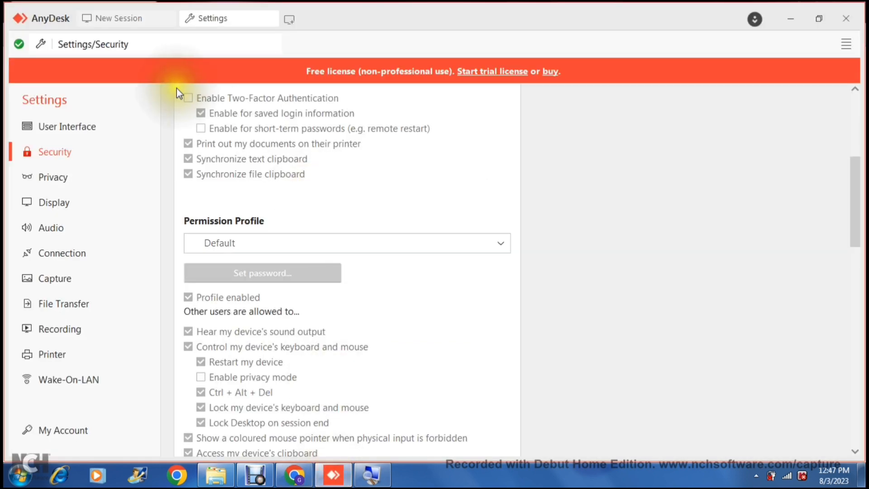
left_click(157, 19)
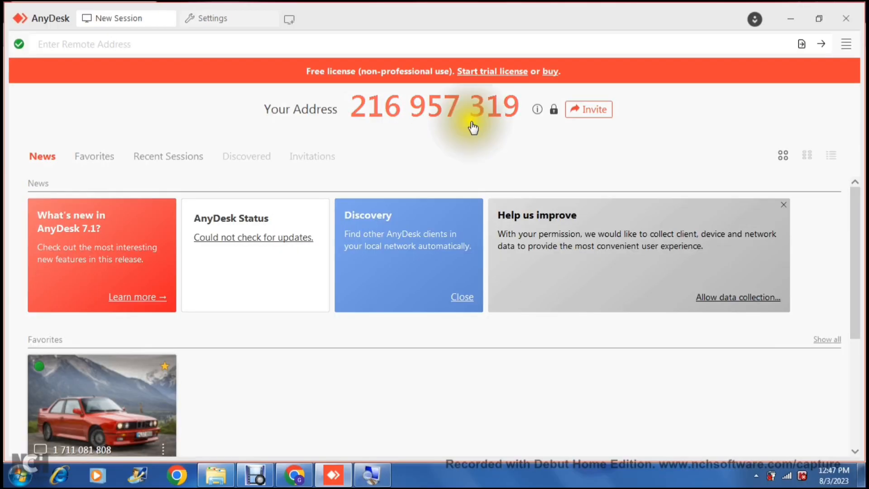
mouse_move(536, 117)
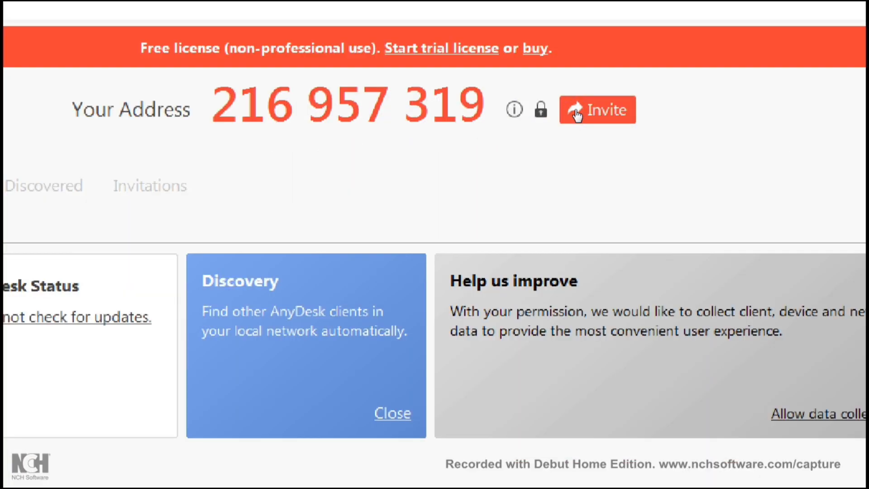
Open the session invitation dialog, examine its recipient field and additional permissions, and close it without sending an invitation.
left_click(577, 113)
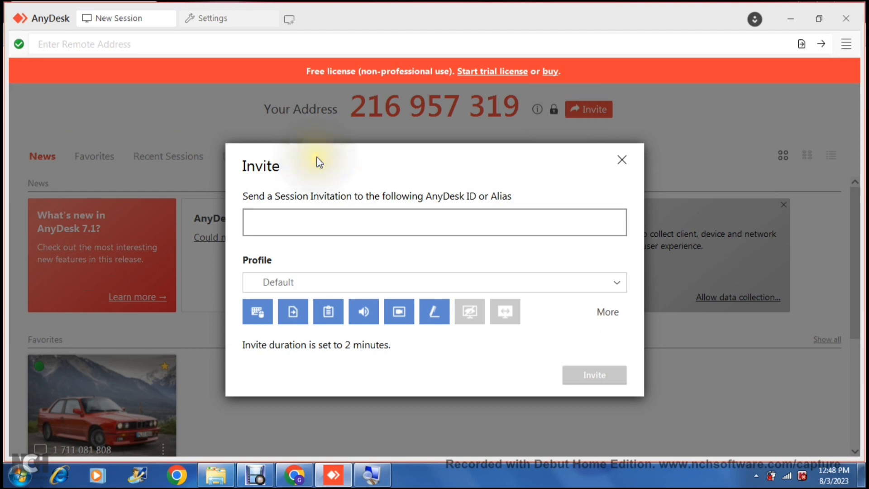
left_click(323, 225)
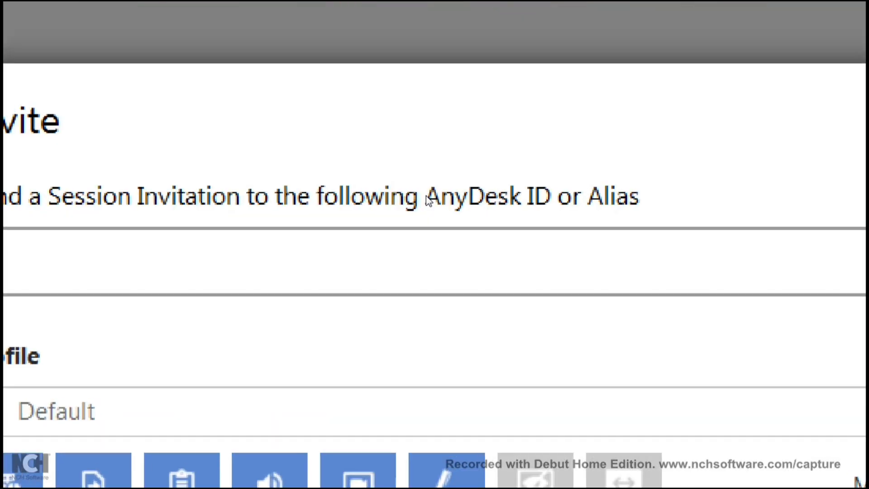
left_click_drag(428, 200, 516, 202)
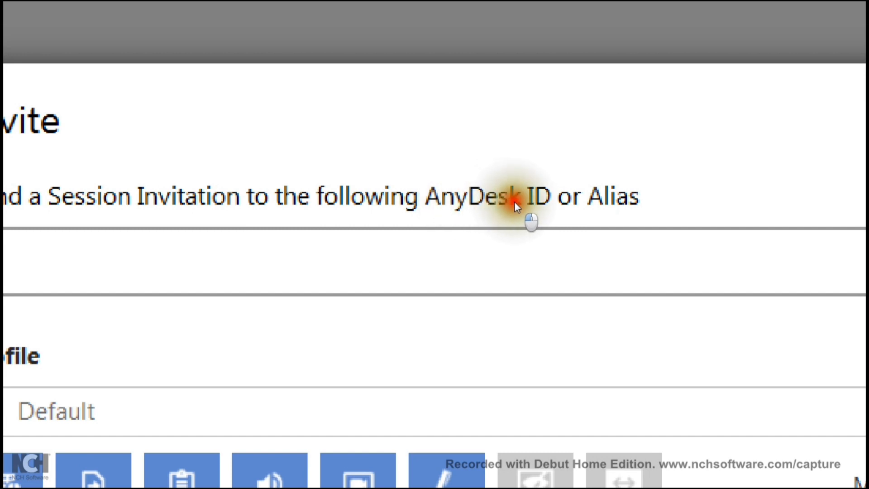
left_click(346, 227)
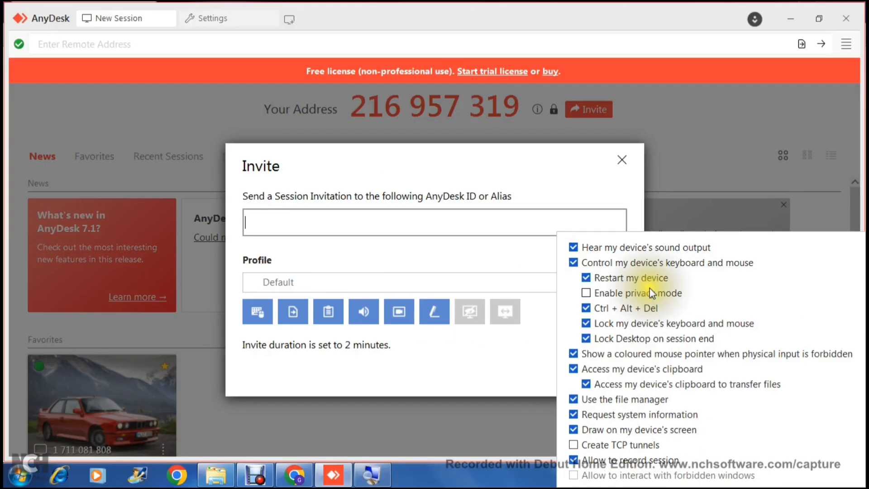
left_click(637, 173)
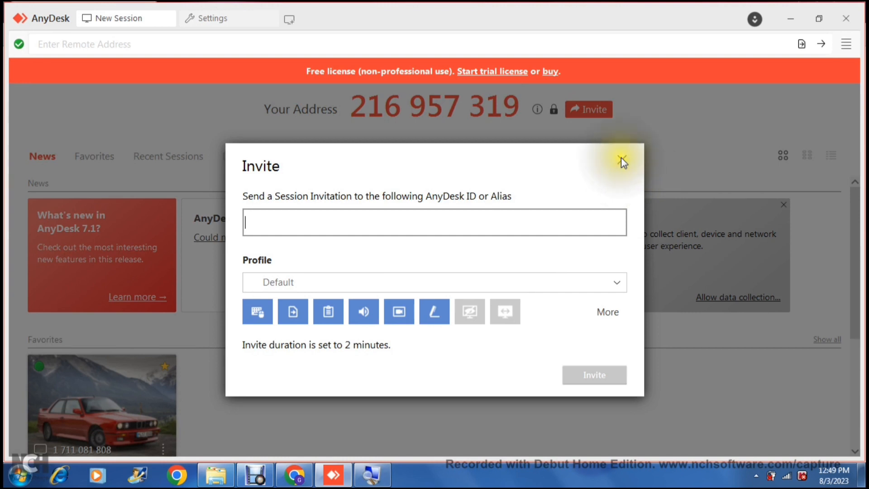
left_click(622, 159)
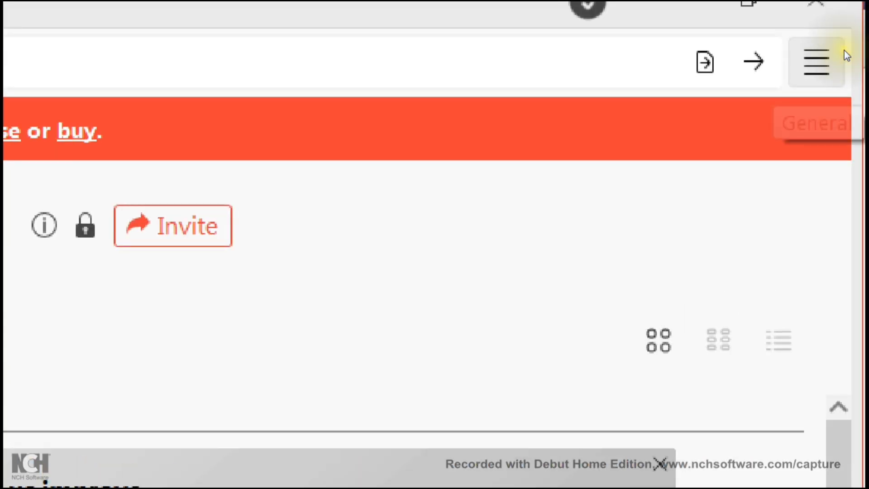
Open Session Recordings, inspect the recordings folder path, and close the recordings view.
left_click(843, 52)
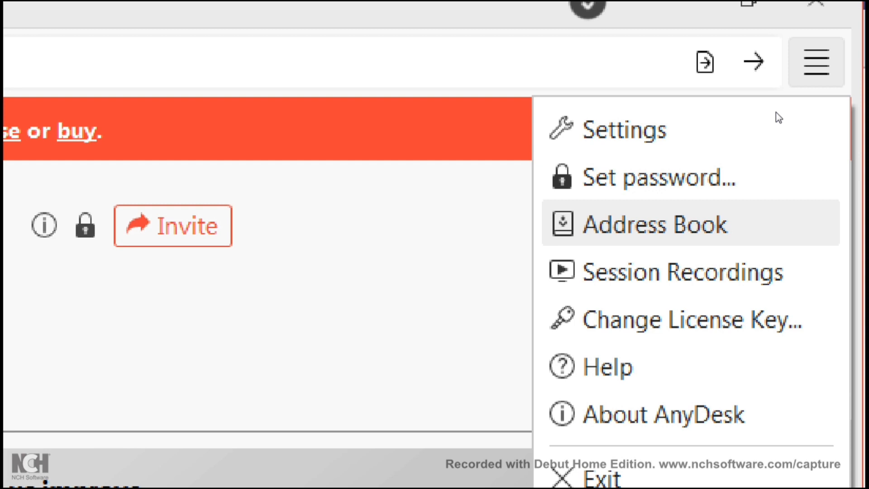
key("Down")
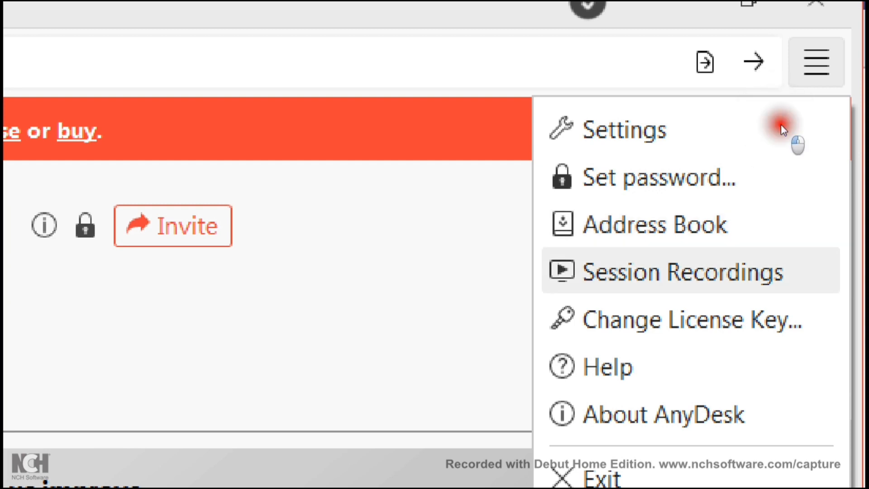
key("Return")
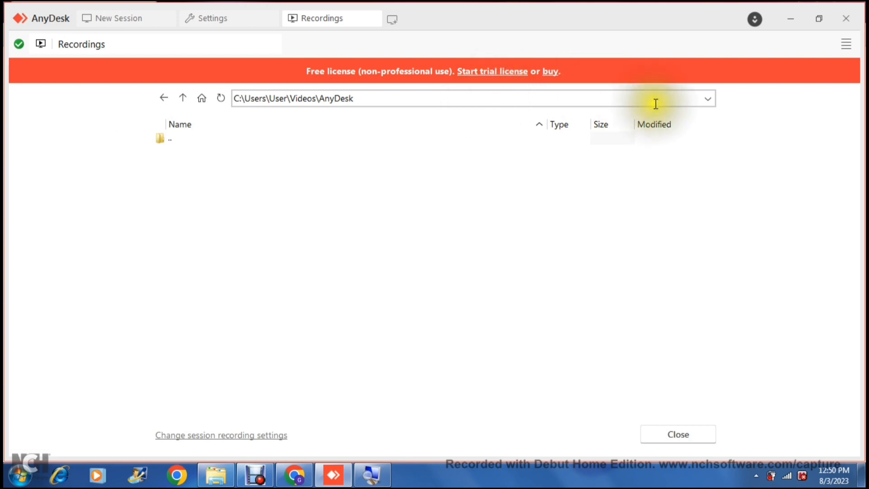
left_click(707, 101)
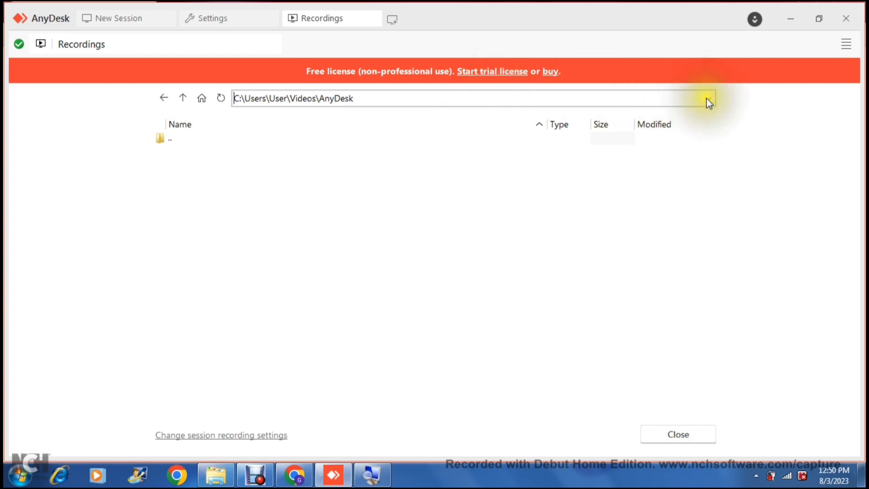
left_click(707, 99)
left_click(707, 98)
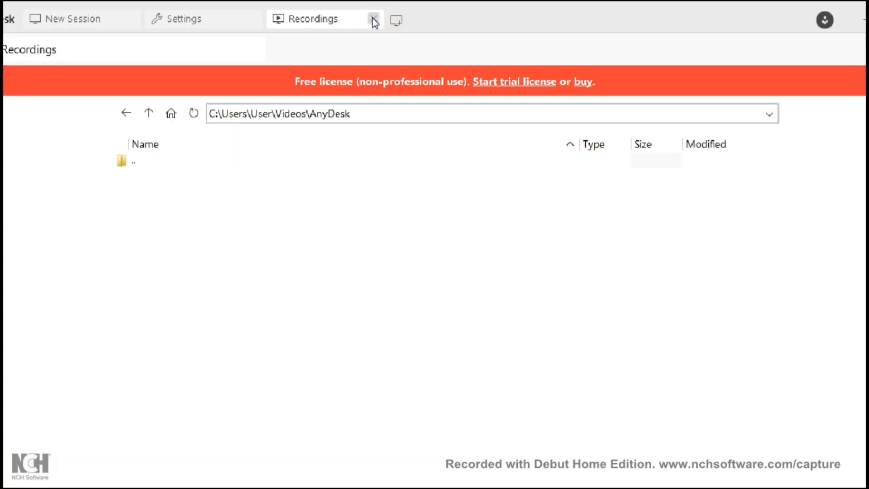
left_click(374, 20)
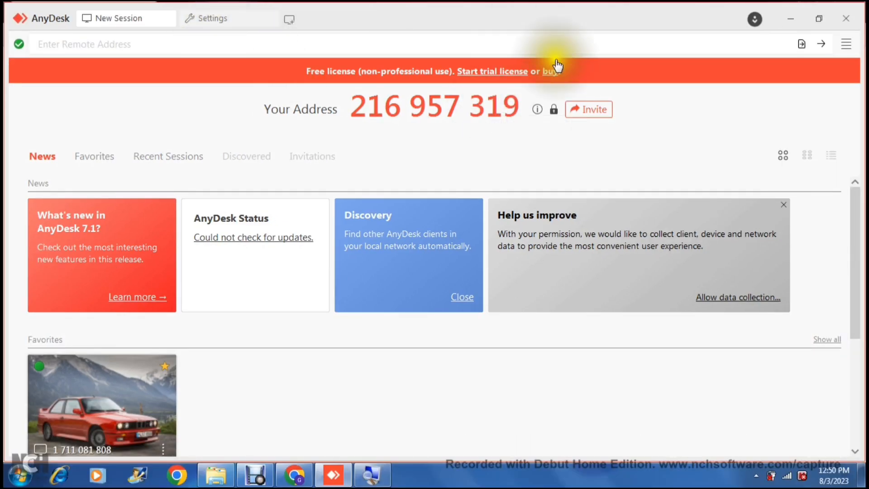
Look through the general menu's commands, including the password, address book, session recordings and license key entries.
left_click(845, 45)
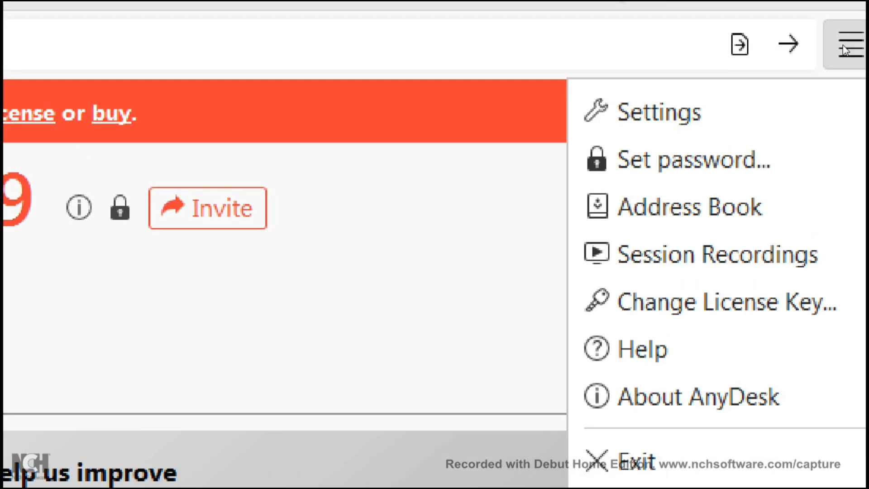
key("Down")
key("Down")
key("Down")
key("Down")
key("Down")
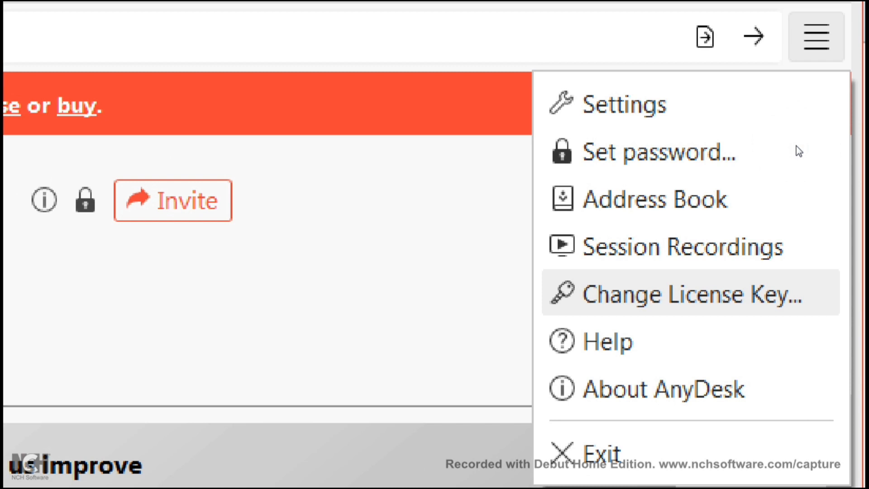
key("Up")
key("Up")
key("Up")
key("Up")
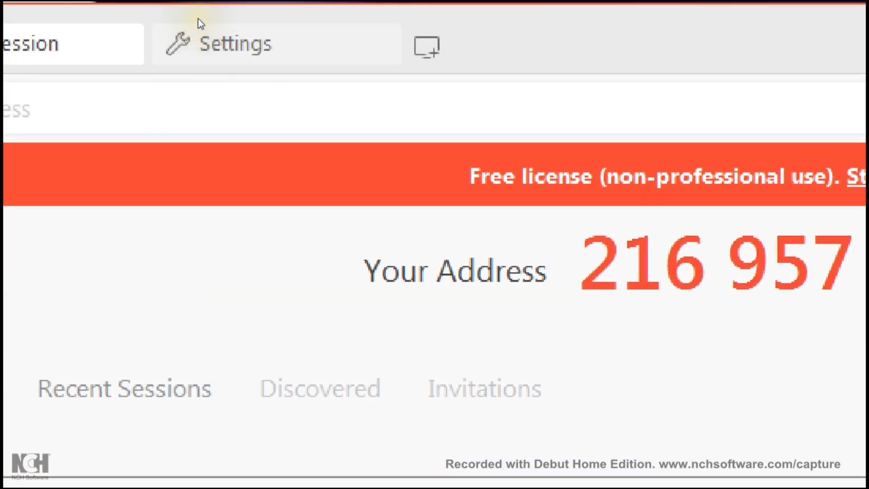
Open the User Interface settings and review the language, alias and miscellaneous options.
left_click(240, 20)
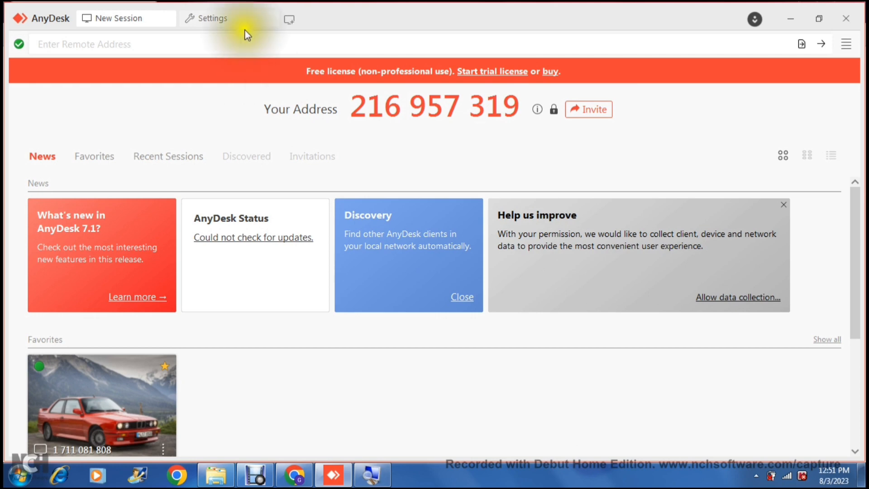
left_click(238, 19)
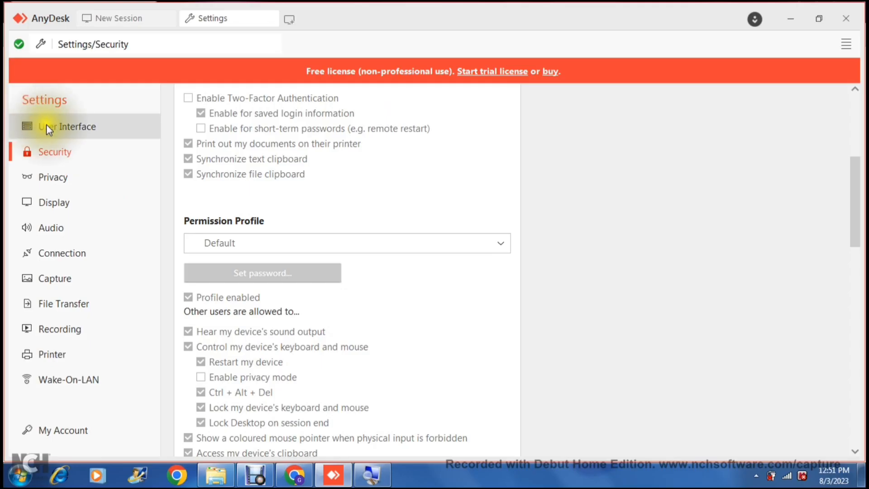
left_click(46, 124)
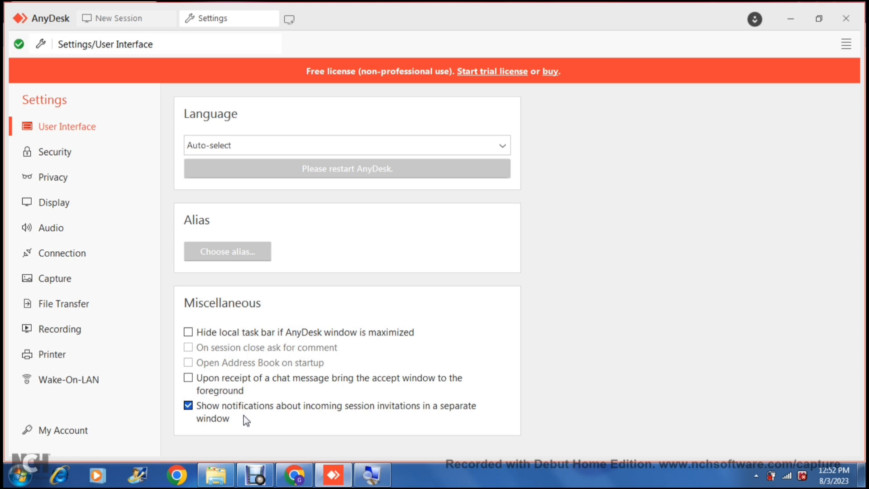
Unlock the security settings and maximize the Global Settings window.
left_click(59, 156)
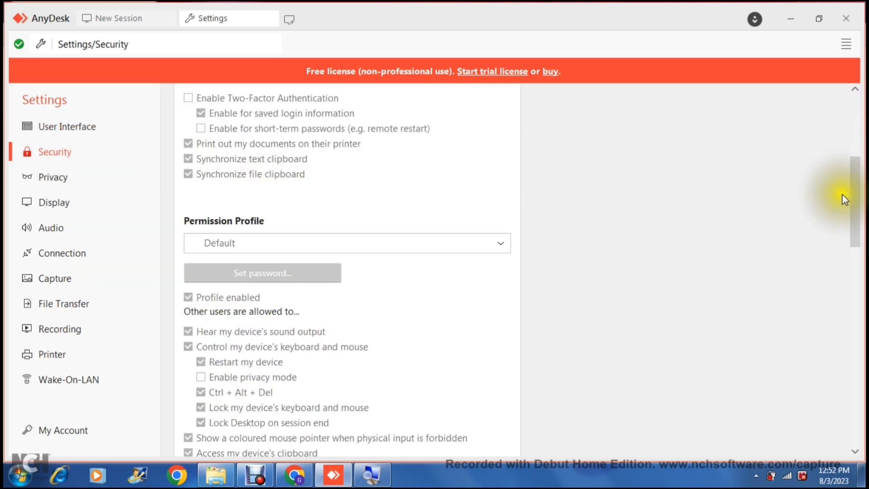
left_click_drag(854, 194, 856, 120)
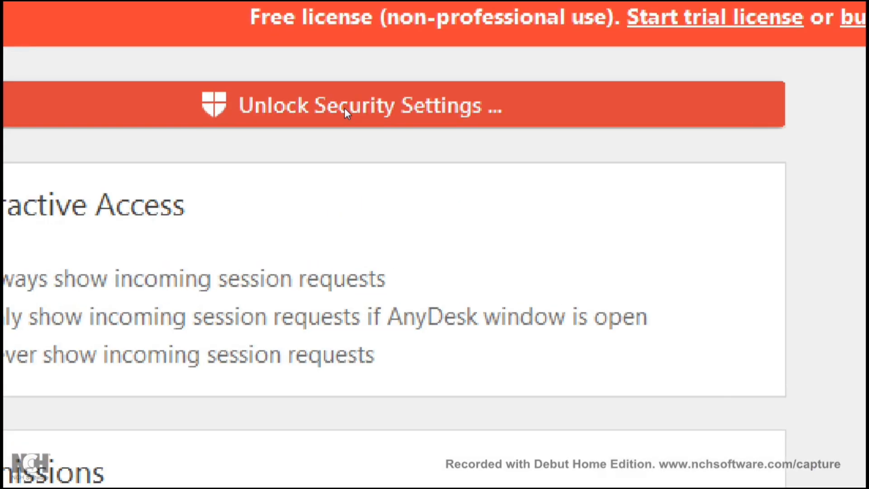
left_click(345, 109)
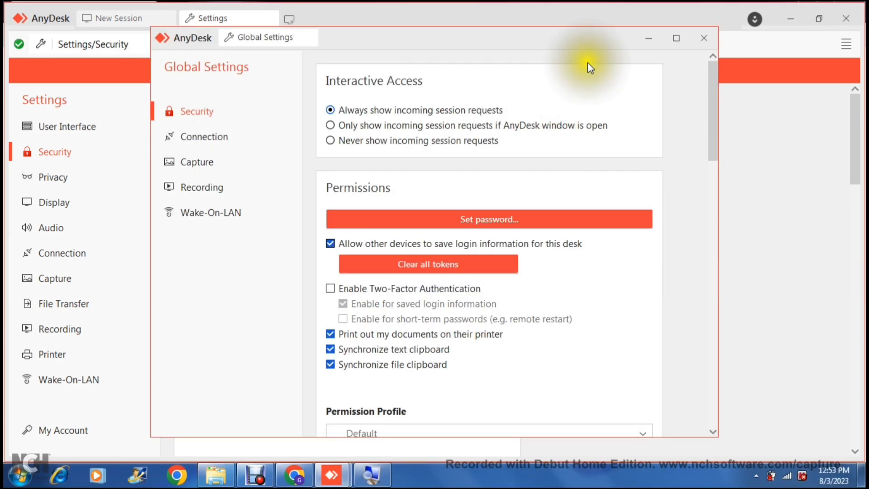
left_click(672, 40)
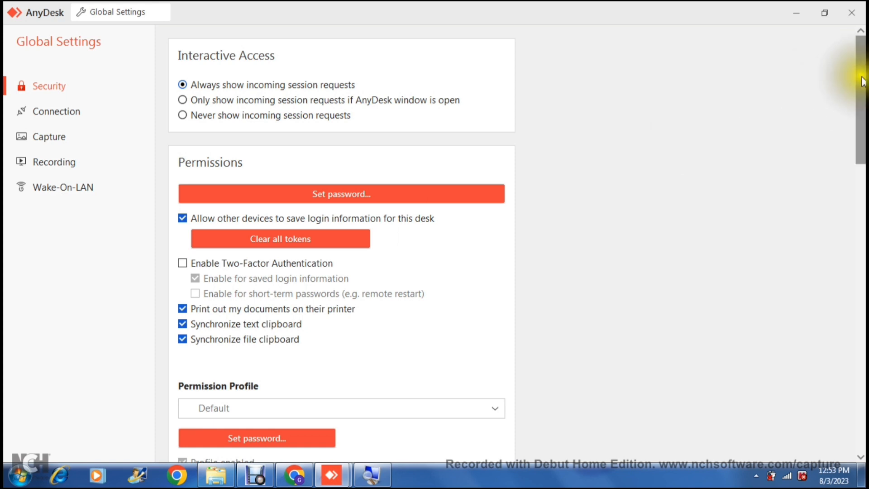
Review the available permission profiles and what the Default profile allows other users to do.
left_click_drag(860, 85, 862, 116)
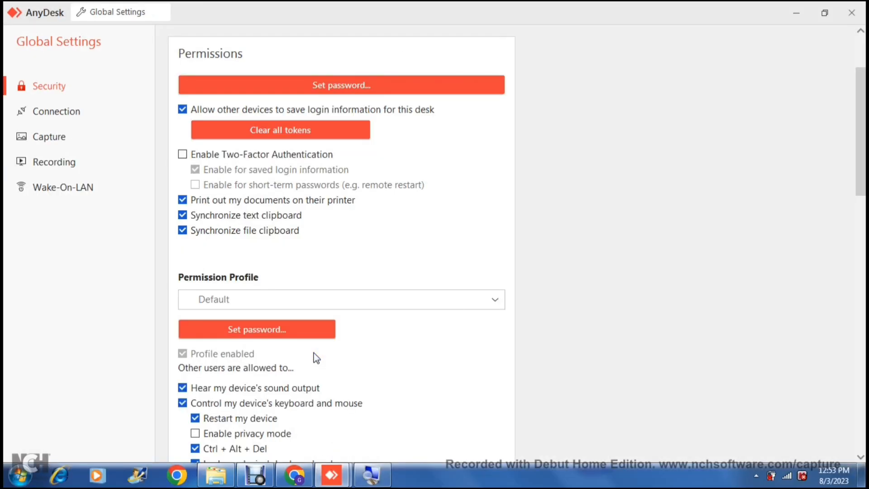
left_click(451, 350)
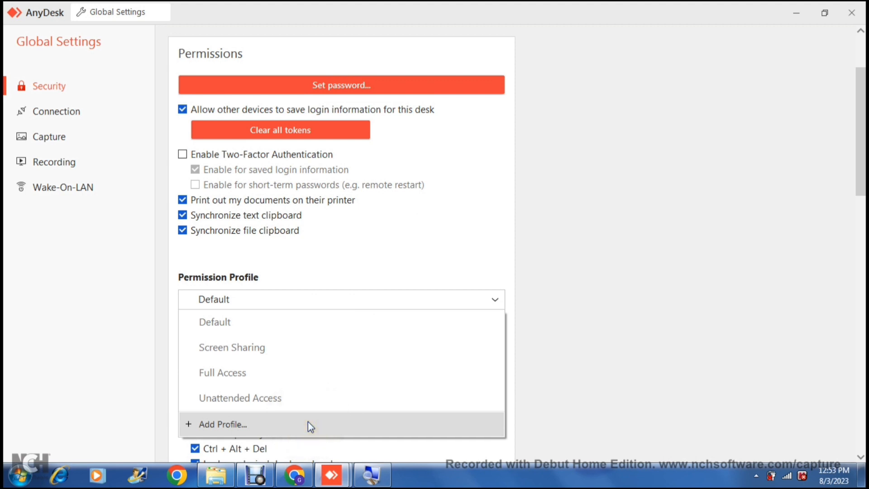
left_click(292, 330)
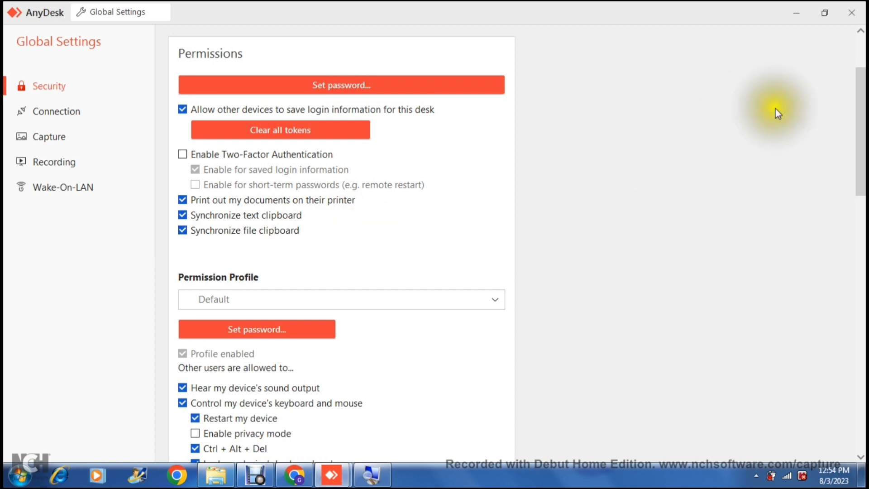
left_click_drag(860, 128, 862, 189)
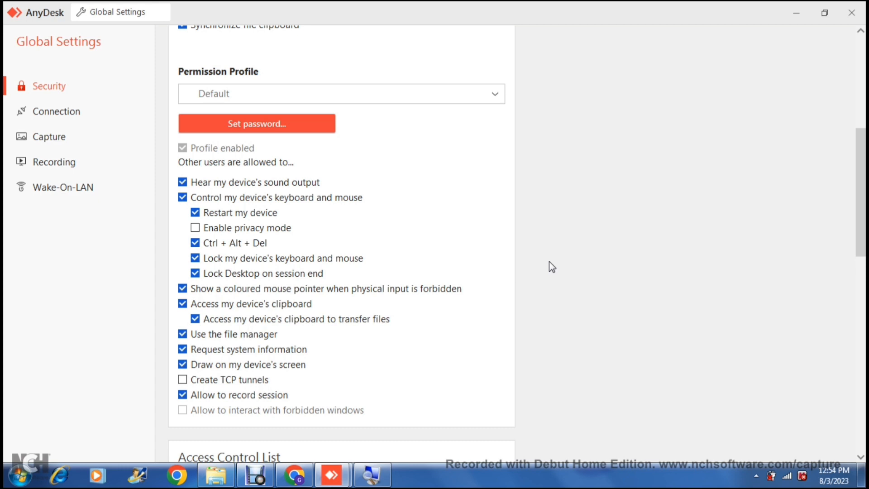
View the Unattended Access permission profile and inspect its password dialog and profile choices, leaving the dialog without setting a password.
left_click(496, 96)
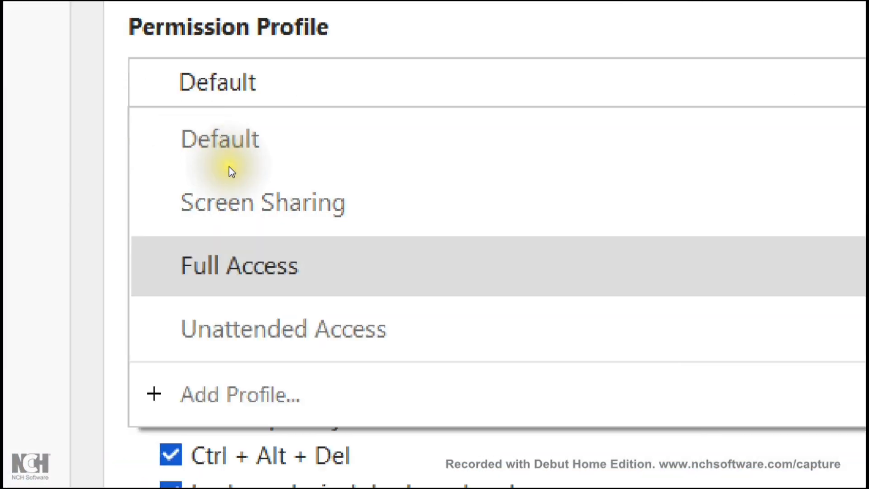
key("Return")
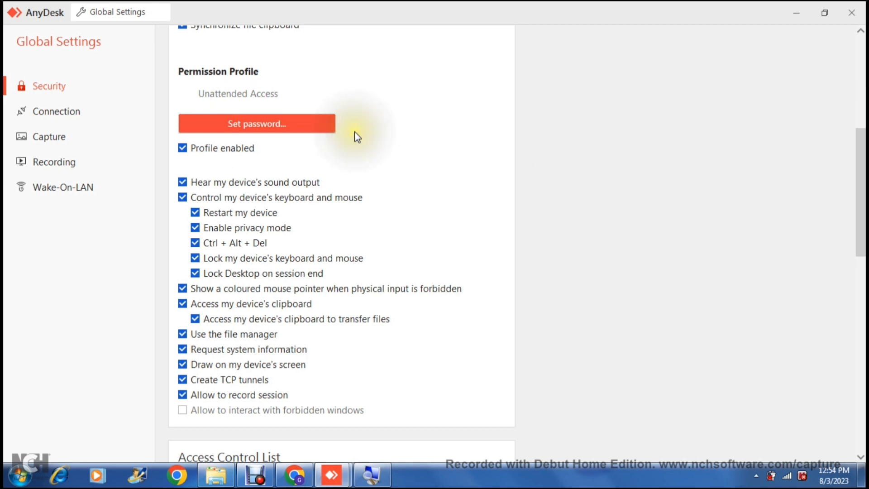
left_click(271, 126)
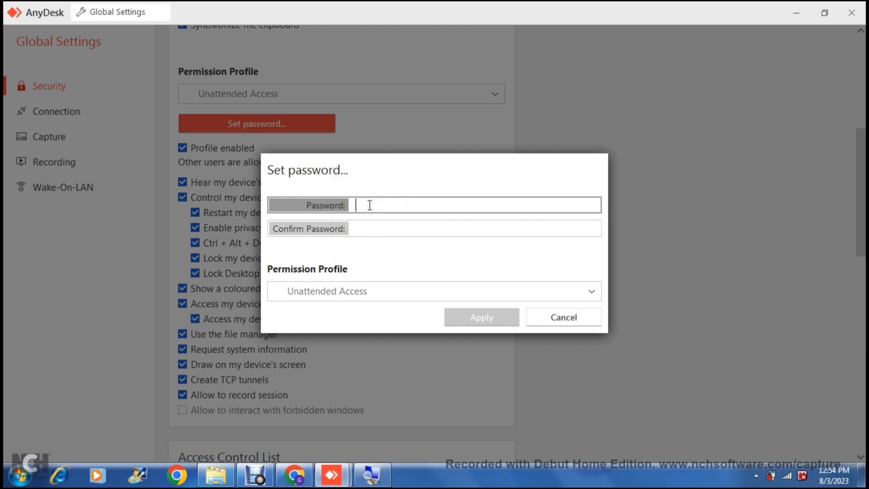
left_click(372, 222)
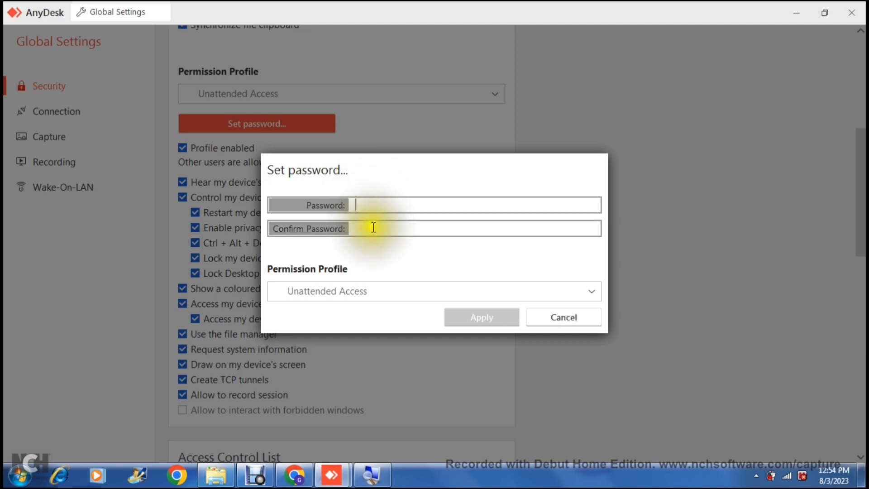
left_click(402, 293)
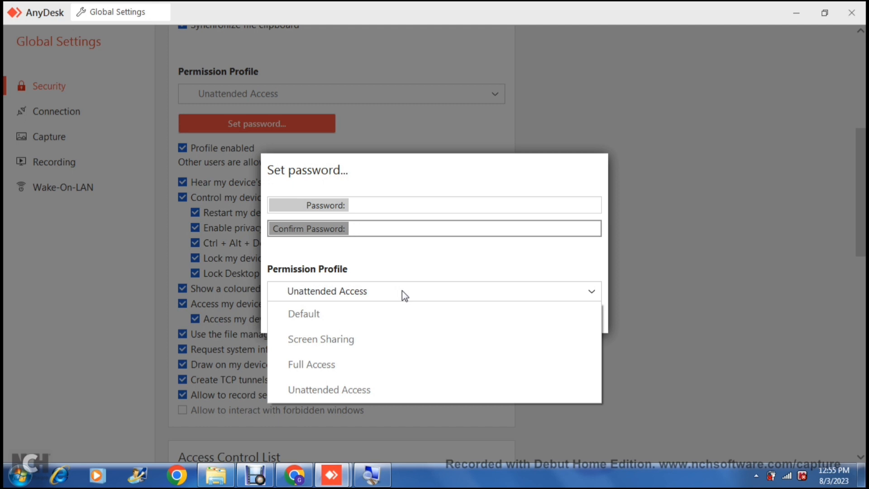
left_click(402, 290)
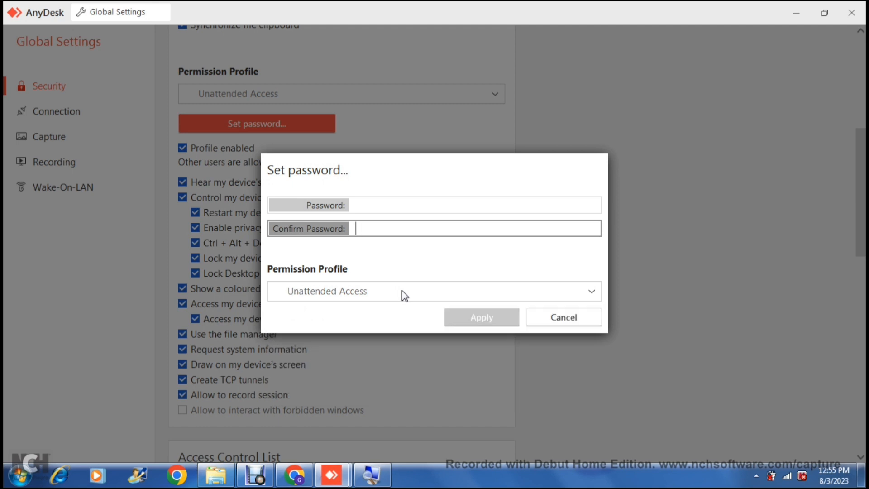
left_click(409, 292)
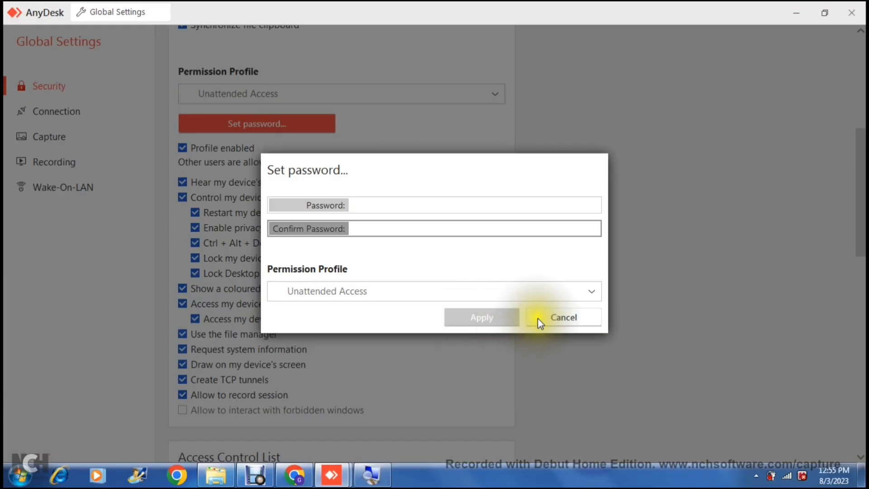
left_click(604, 316)
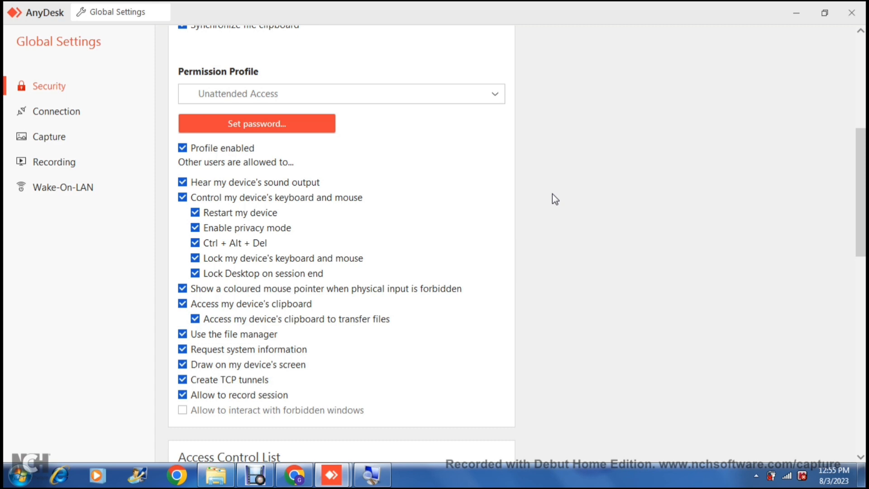
Switch the permission profile back to Default.
left_click(557, 182)
left_click(495, 95)
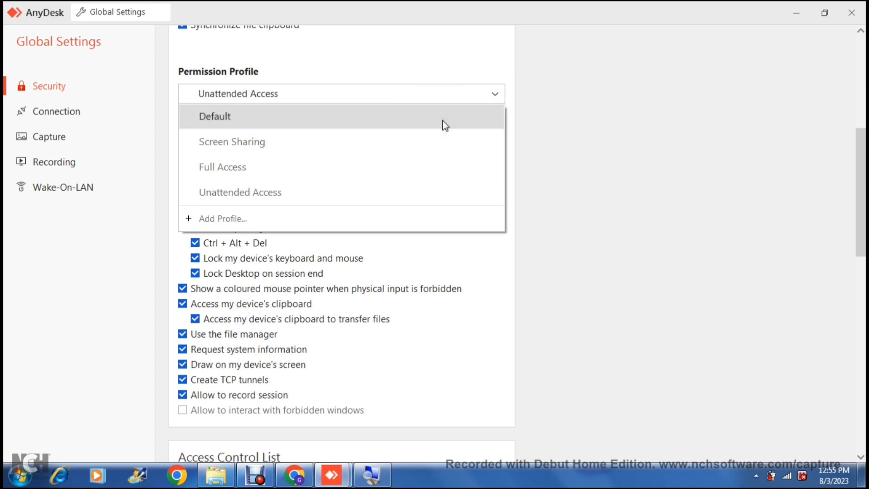
left_click(297, 116)
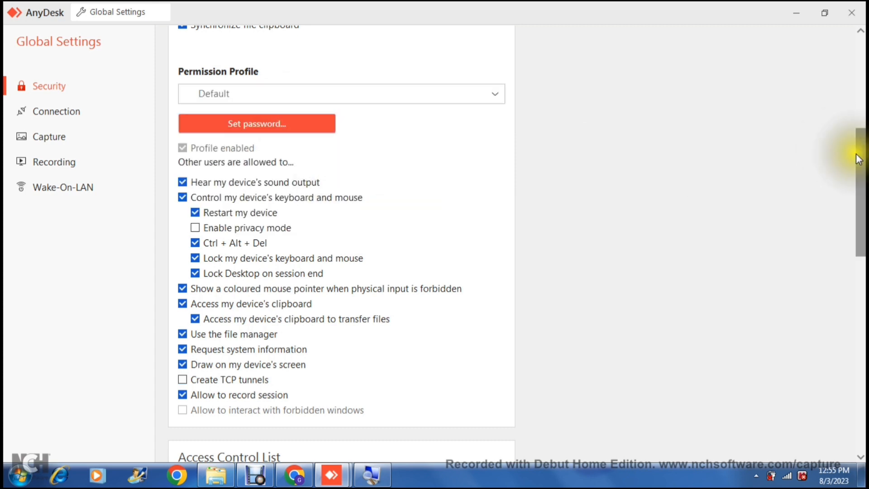
Review the Access Control List, Update, Discovery, Auto-Disconnect and Session security options, then close the Global Settings window.
left_click_drag(860, 160, 860, 190)
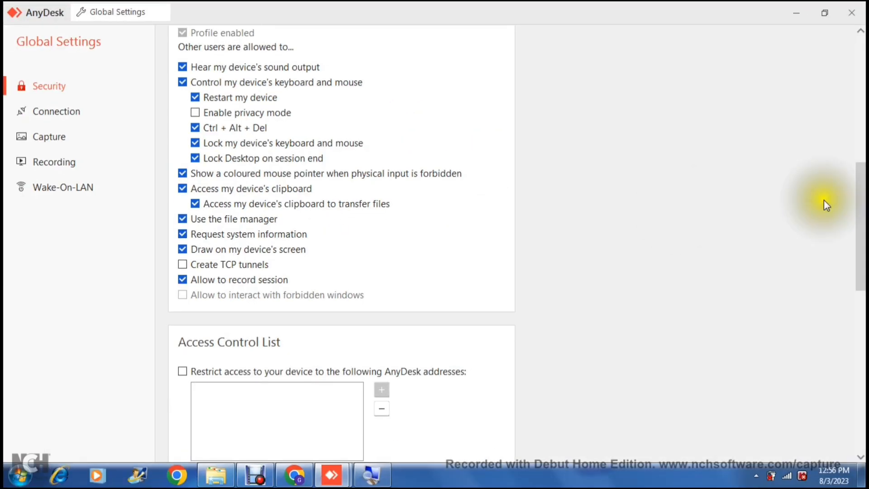
left_click_drag(859, 220, 862, 202)
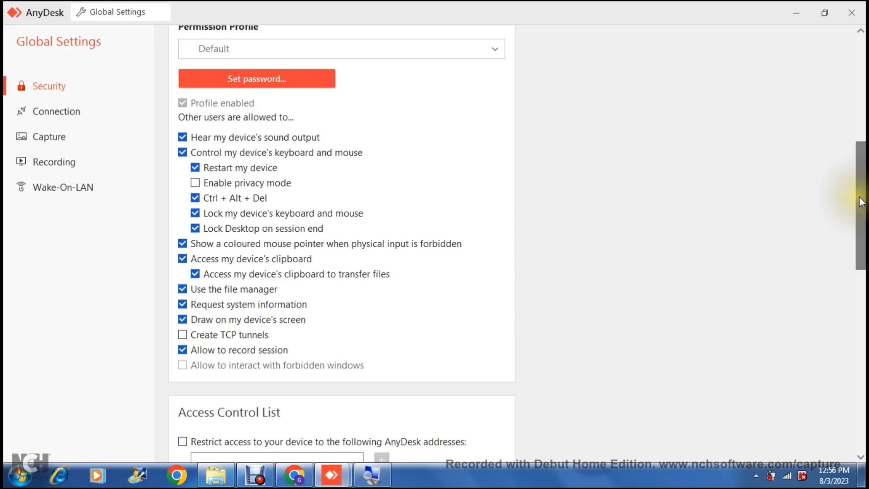
left_click_drag(861, 202, 864, 283)
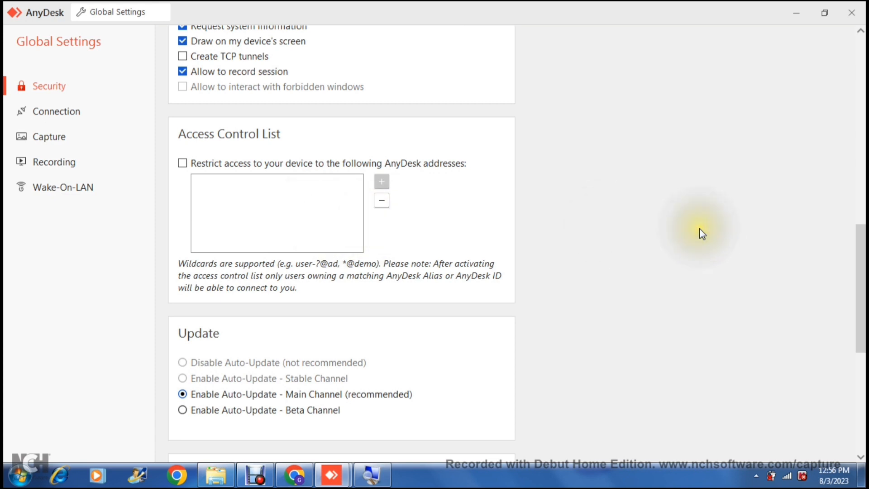
left_click_drag(860, 248, 863, 332)
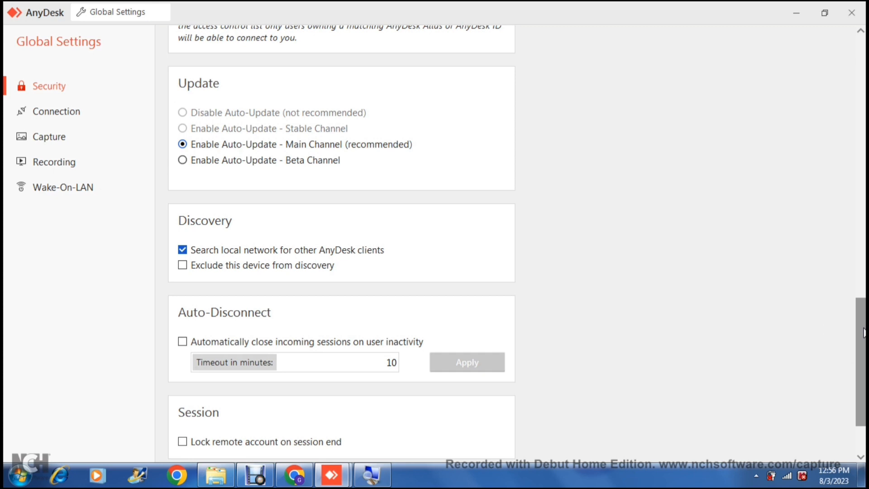
left_click(864, 333)
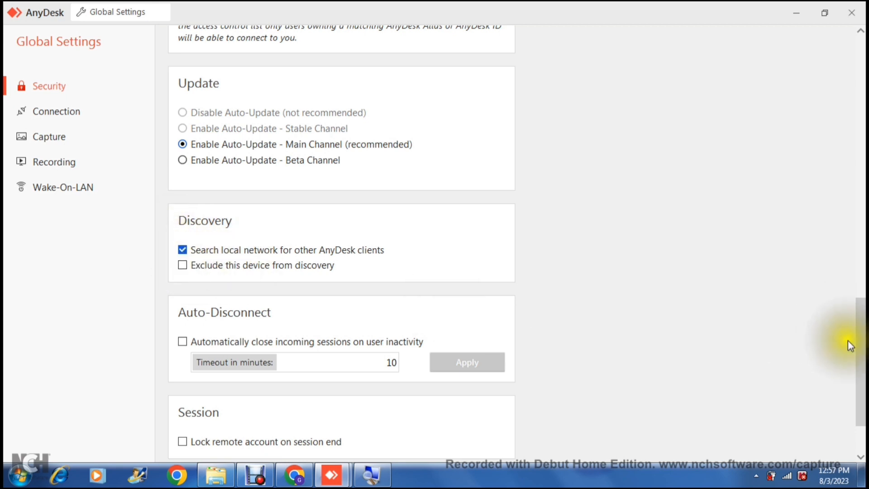
left_click_drag(860, 353, 864, 71)
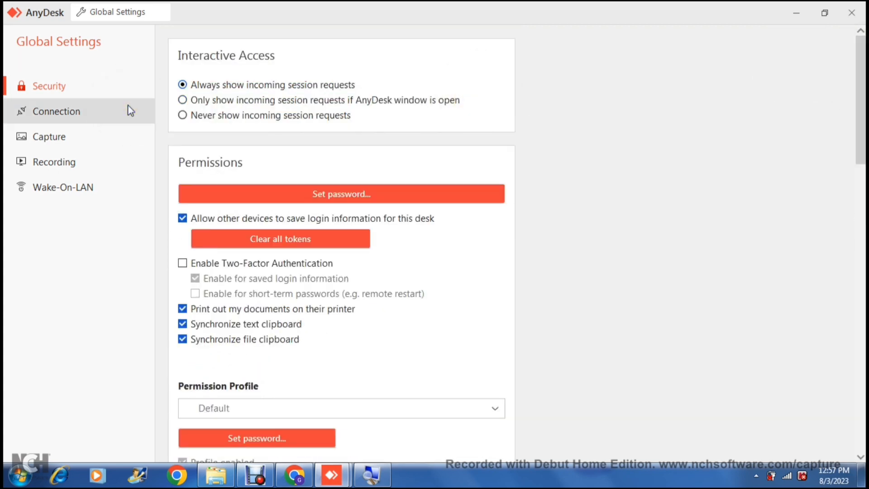
left_click(854, 16)
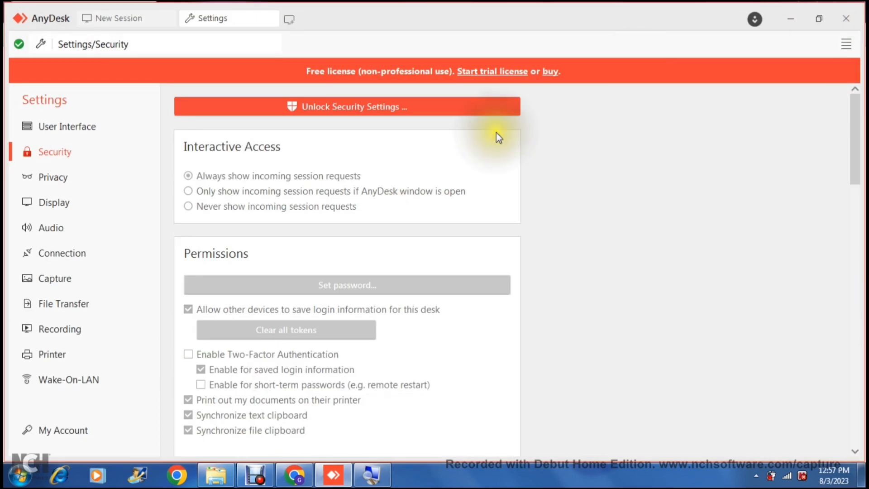
Review the Display settings for quality, visual helpers, view mode and hardware acceleration.
left_click(56, 205)
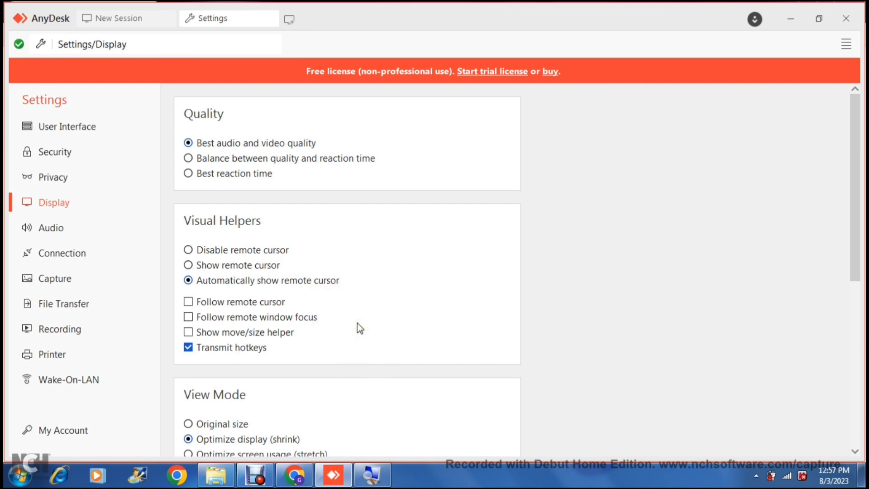
left_click_drag(853, 196, 856, 306)
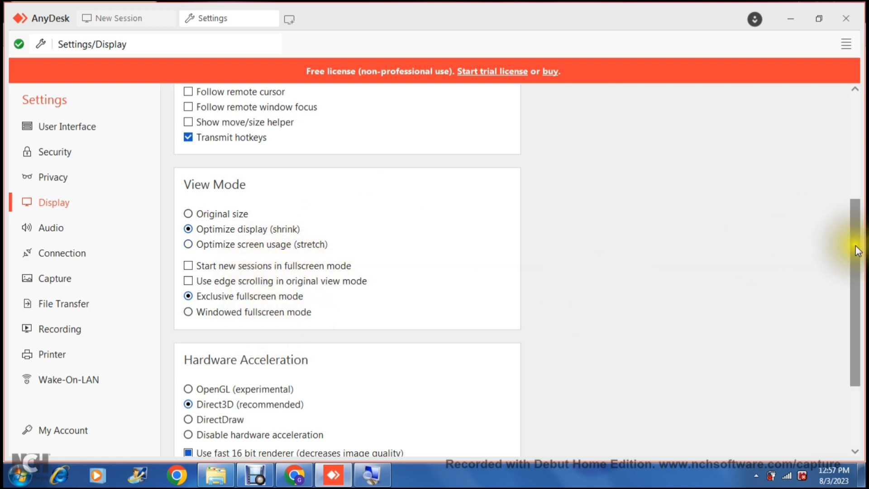
left_click_drag(855, 246, 854, 326)
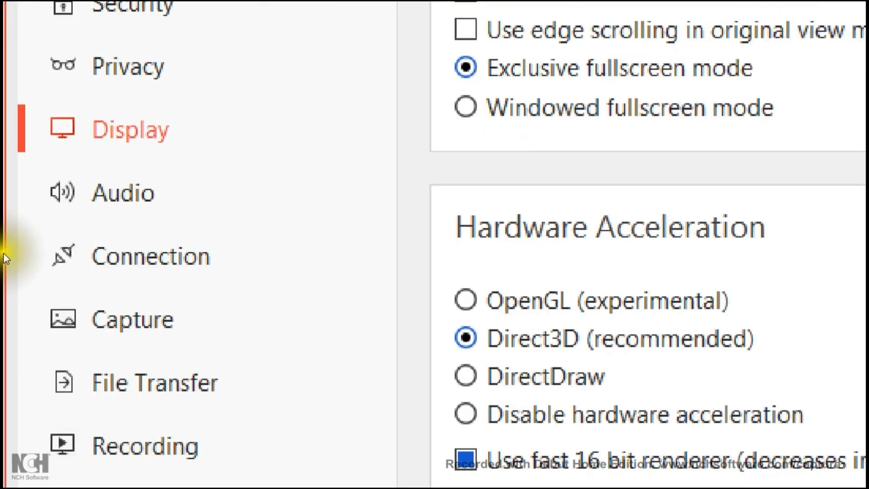
Examine the Audio transmission and output options and the Connection settings for direct connections and HTTP proxy.
left_click(63, 221)
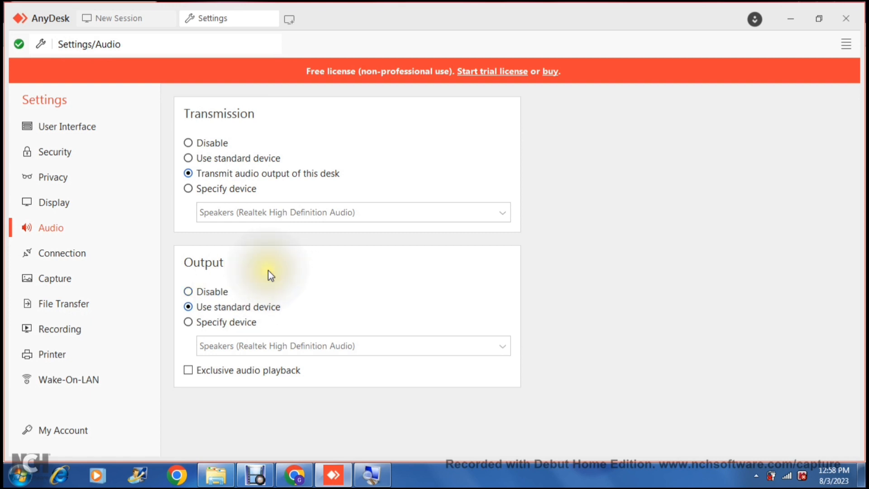
left_click(48, 252)
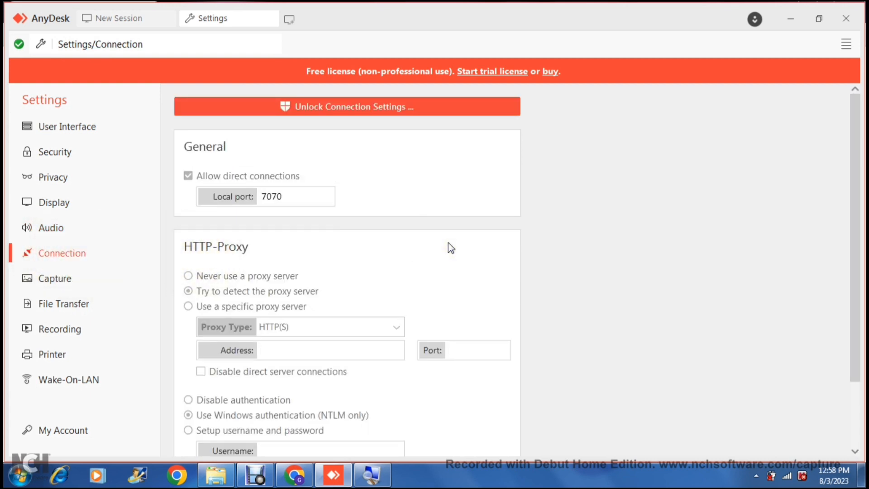
left_click_drag(854, 204, 845, 141)
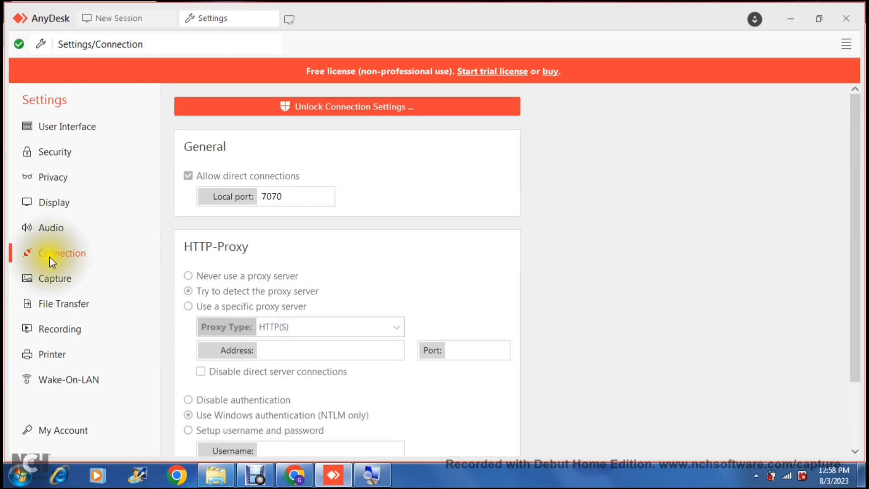
Look through the Capture, File Transfer, Recording and Printer settings.
left_click(53, 280)
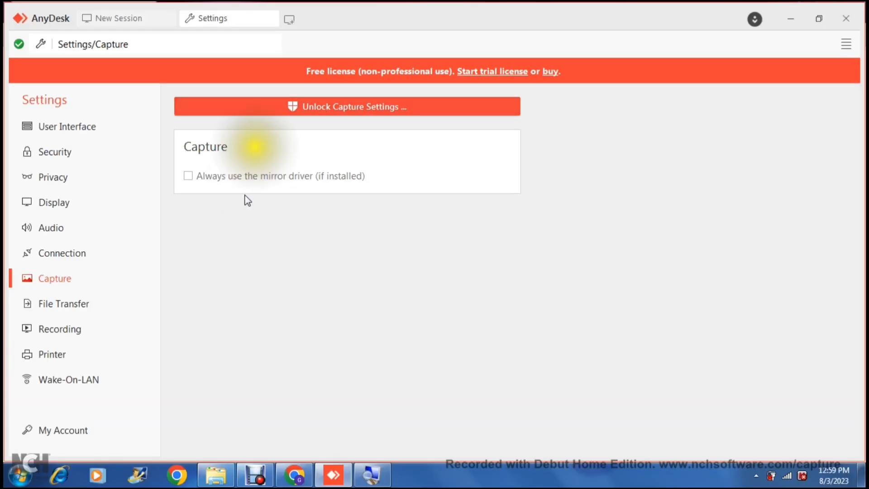
left_click(71, 304)
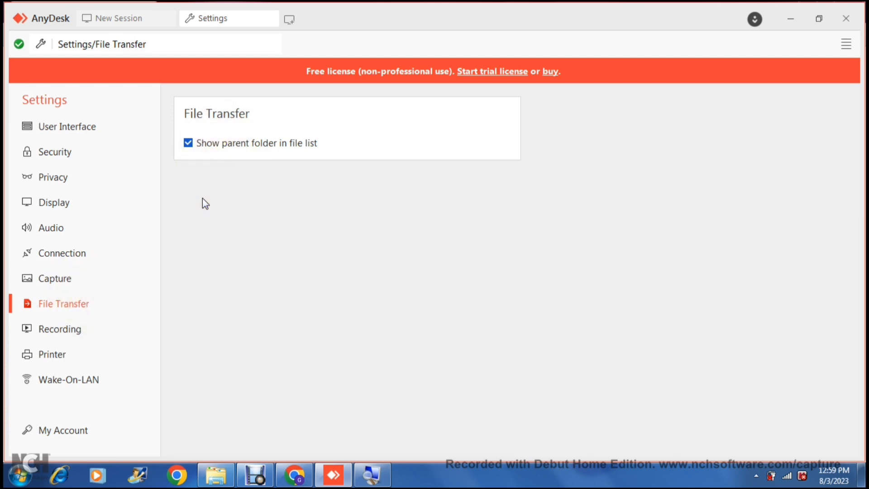
left_click(52, 332)
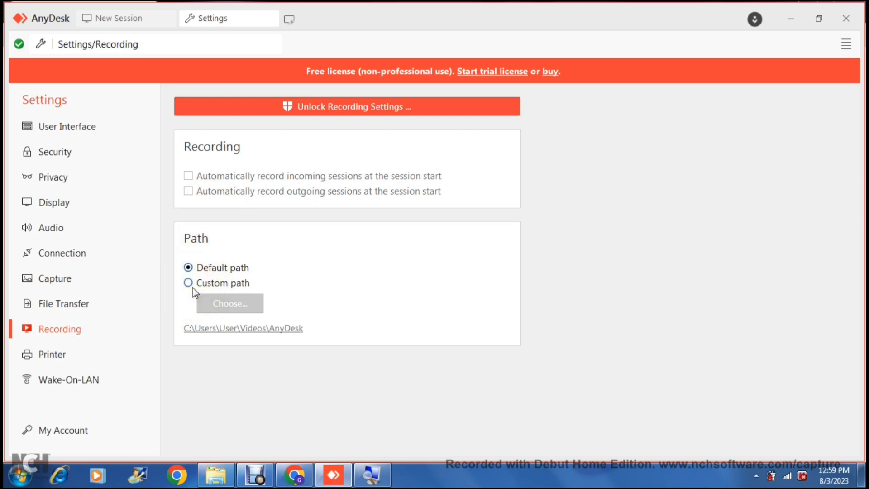
left_click(70, 351)
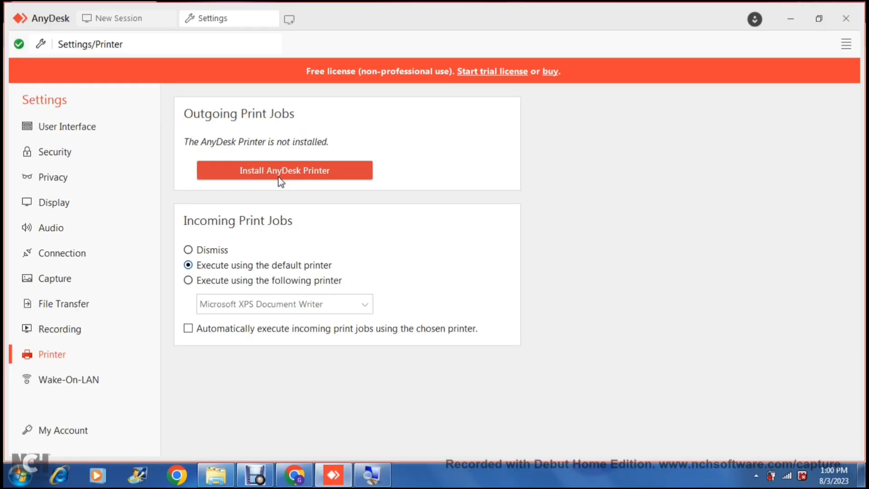
Revisit the Security settings and view the Privacy options for username, user image and desk preview.
left_click(129, 20)
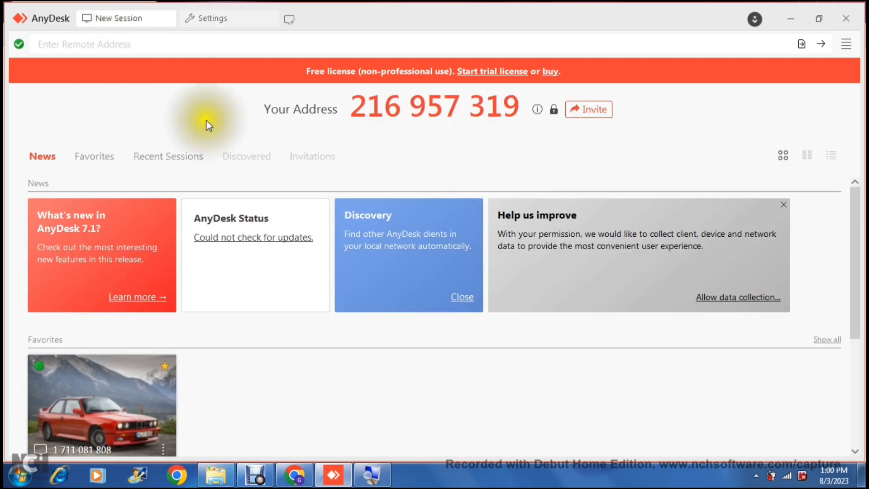
left_click(220, 25)
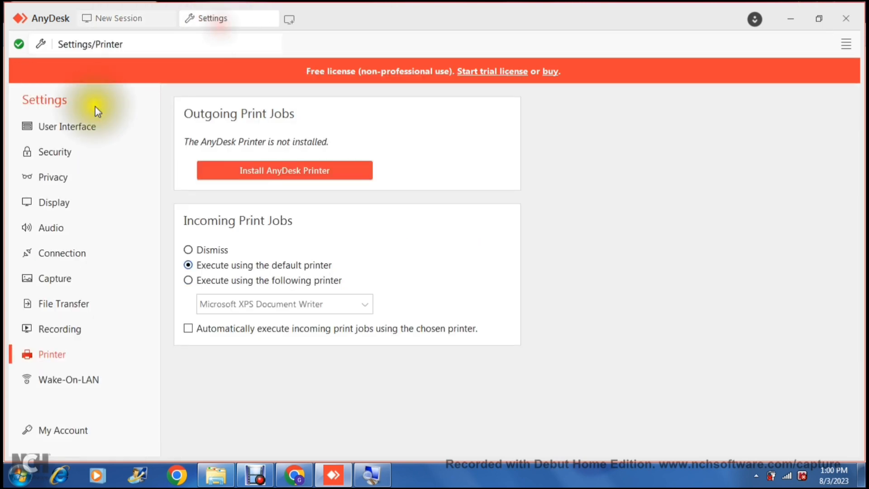
left_click(64, 153)
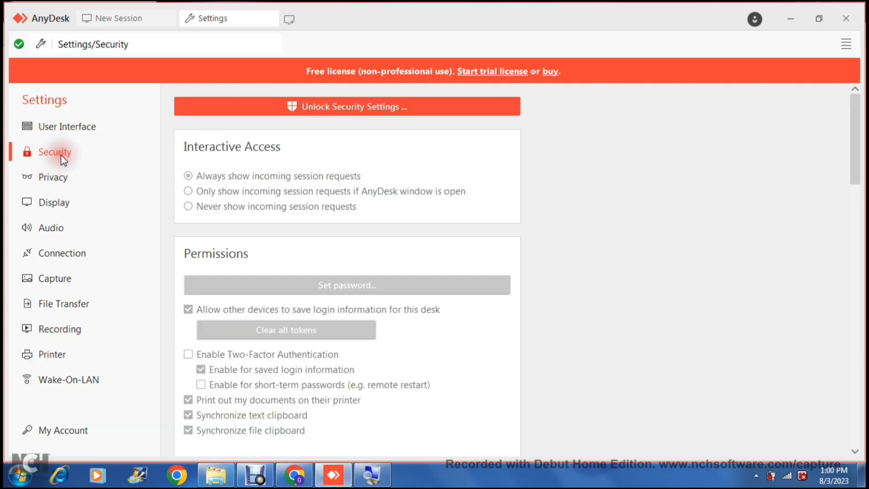
left_click(61, 179)
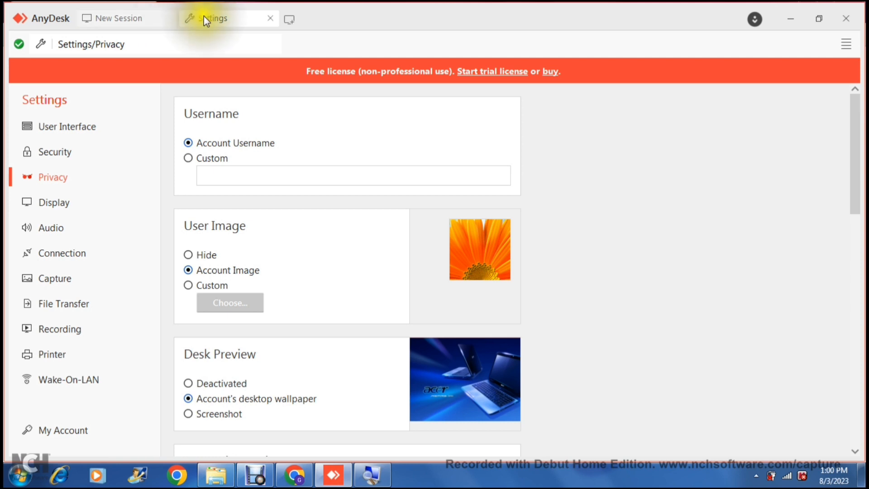
Return to the New Session page and inspect the connection security details, the remote address field and this device's address.
left_click(134, 17)
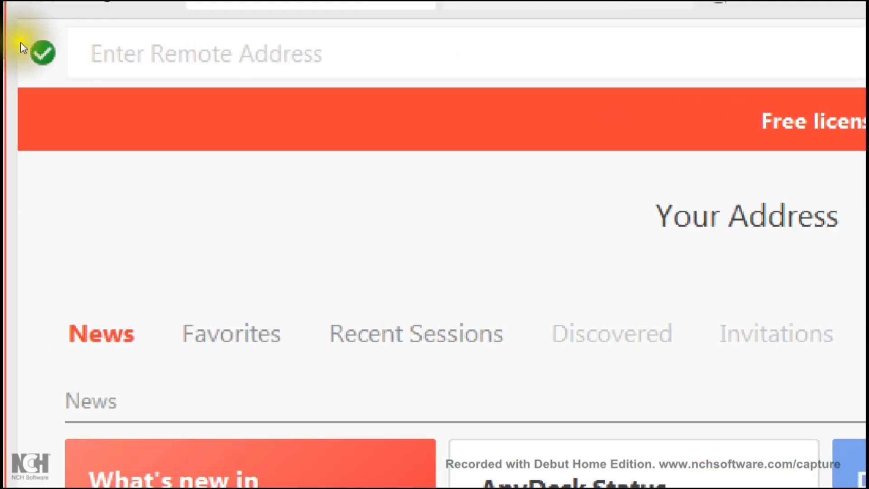
mouse_move(10, 40)
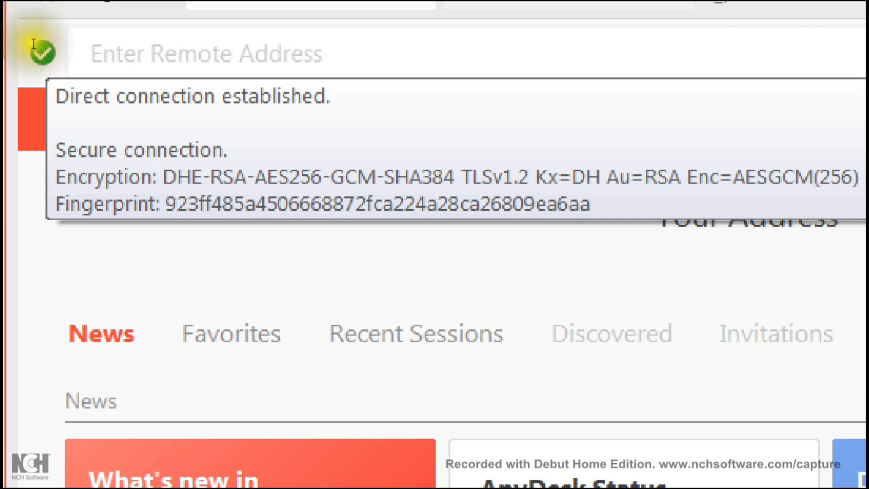
left_click(73, 46)
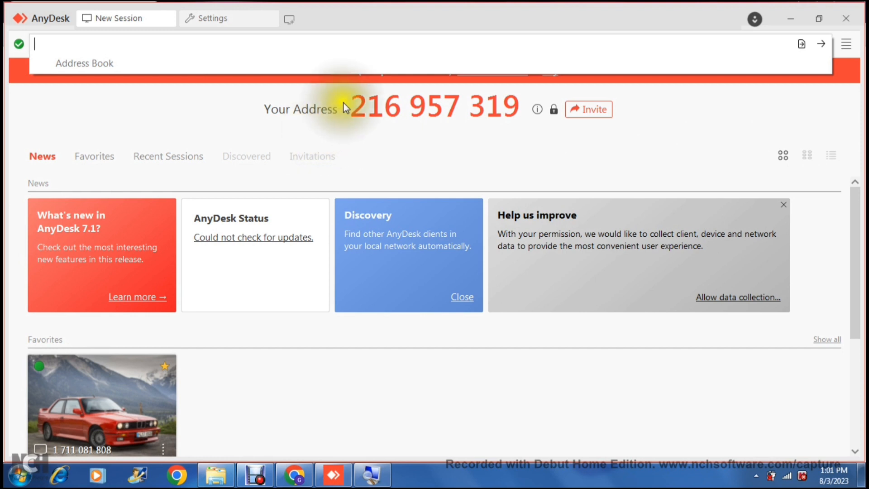
left_click(357, 110)
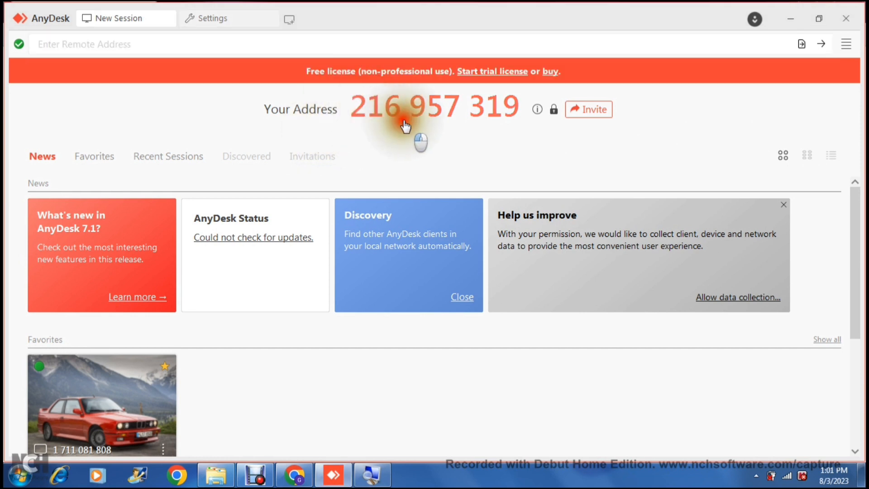
Check this device's address and look over the Favorites and Recent Sessions sections of the New Session page.
left_click(438, 110)
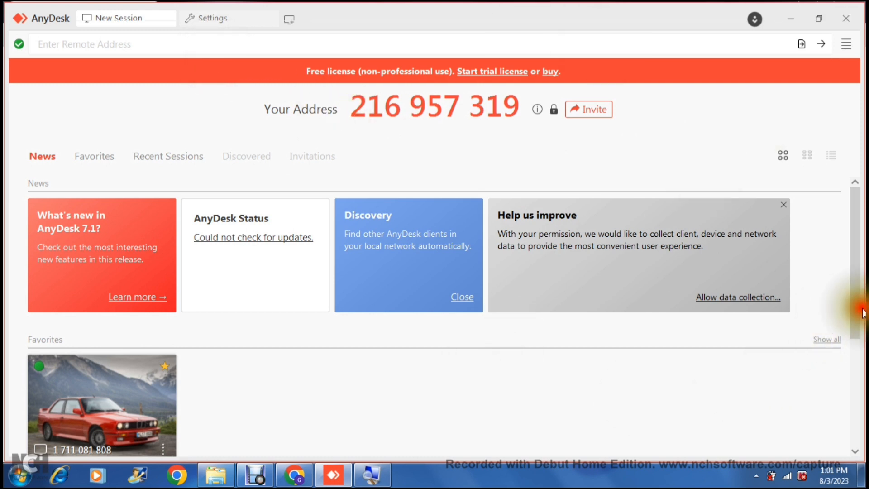
left_click_drag(859, 312, 857, 350)
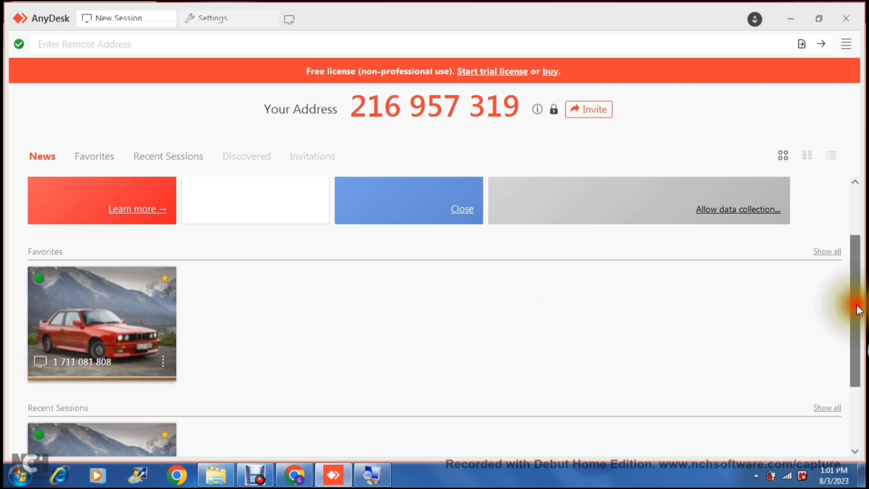
scroll(854, 301, "up", 2)
Look up the favorite remote device by the first digits of its AnyDesk address and start a connection to it.
left_click(157, 42)
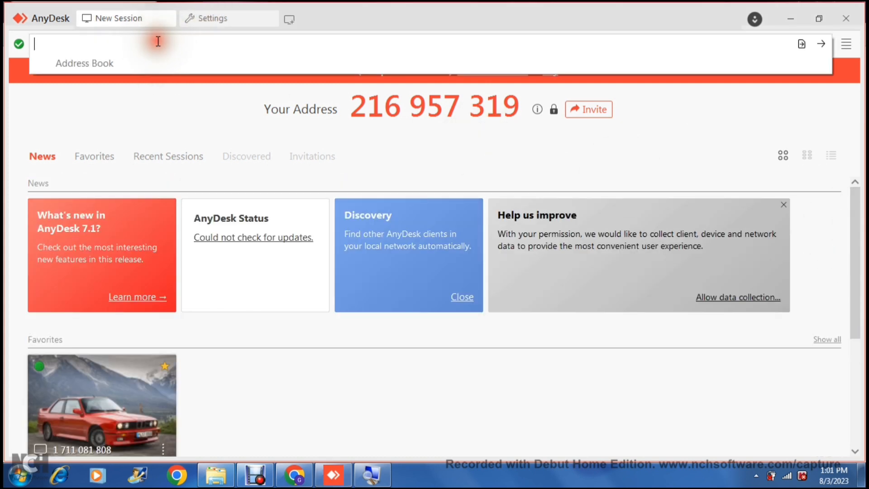
type("1711")
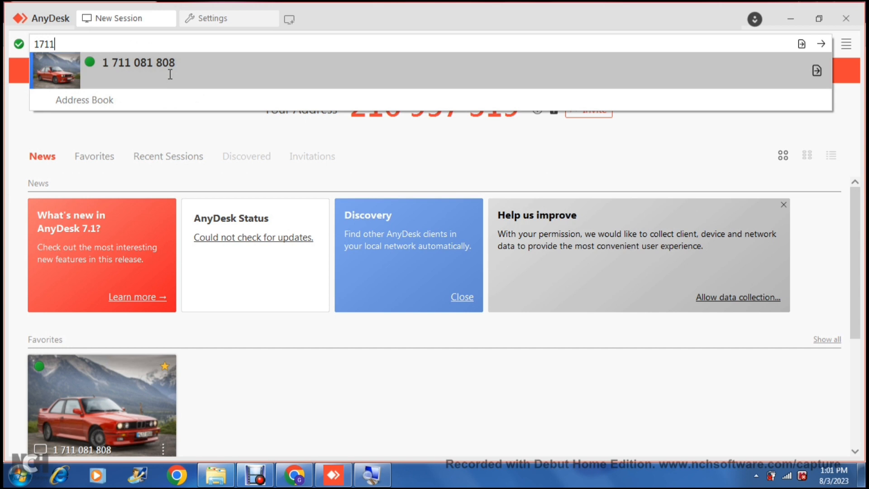
left_click(217, 71)
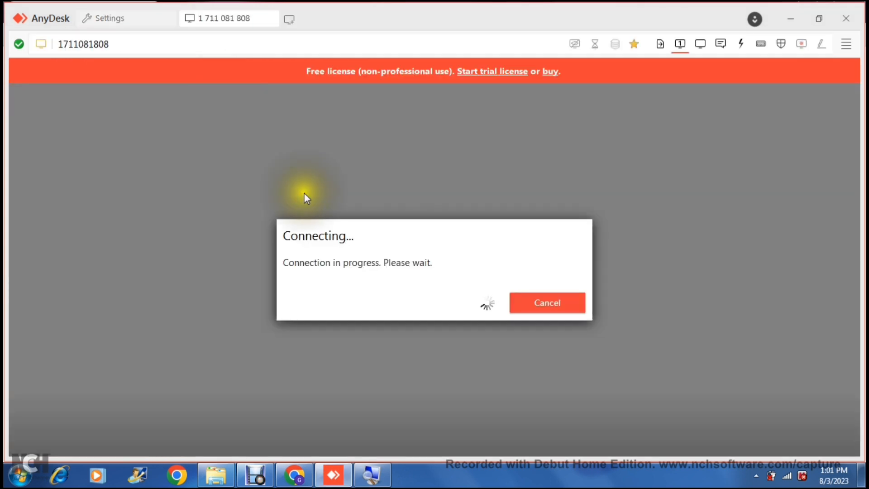
left_click(512, 305)
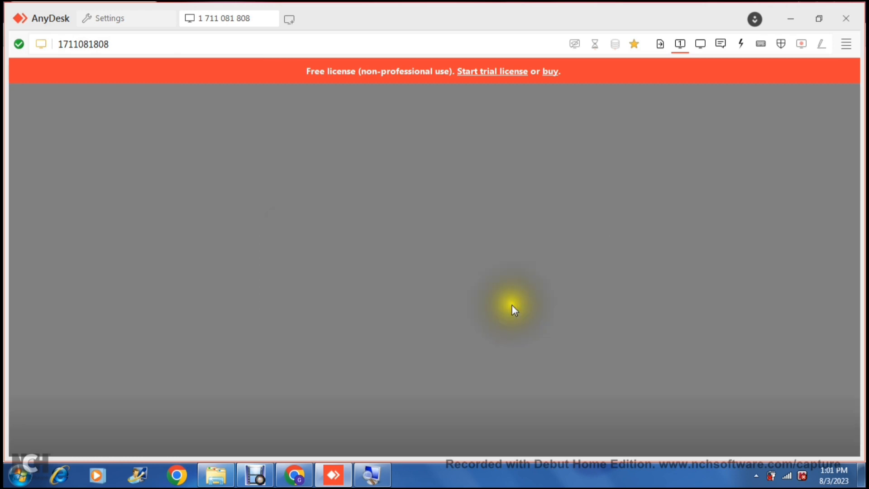